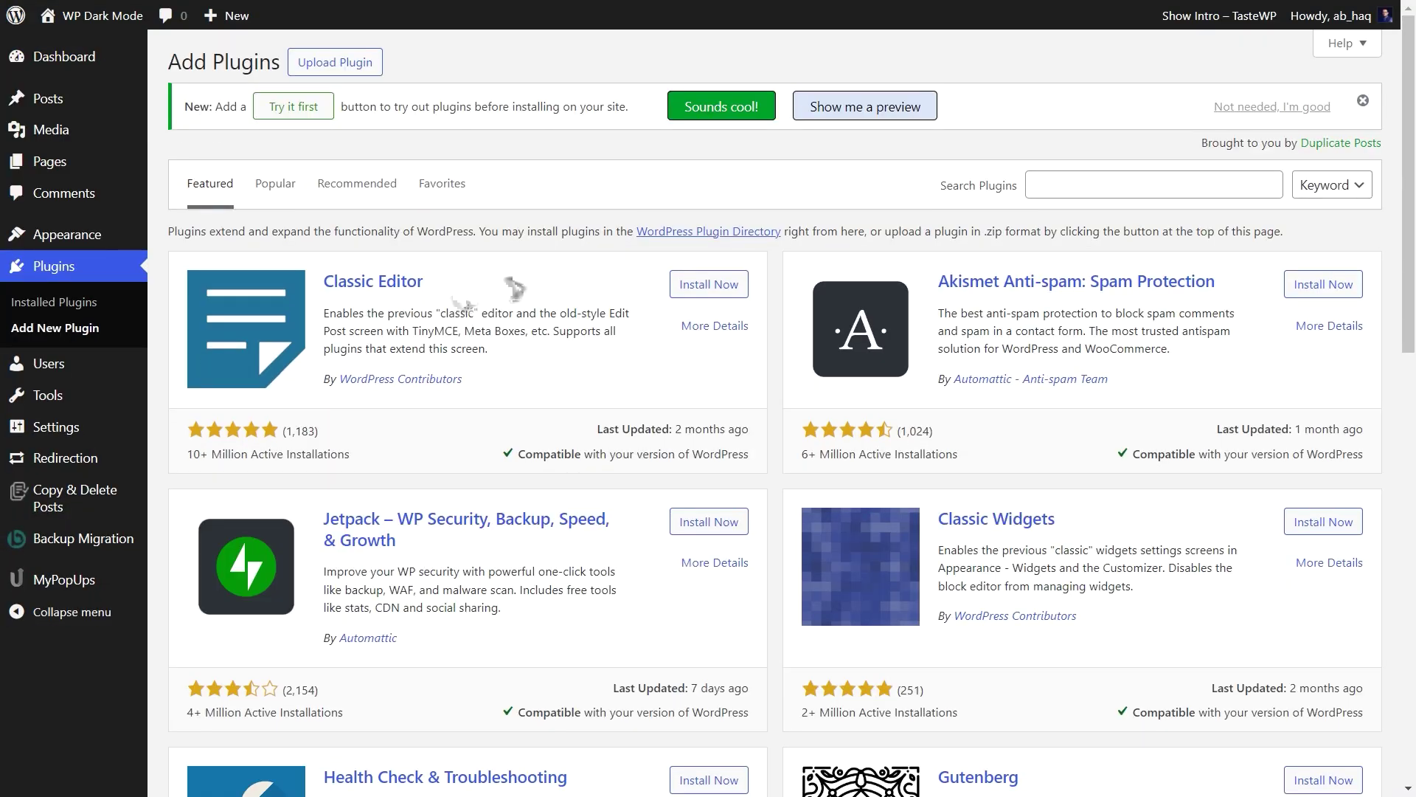
- Start a plugin directory search for WP Dark Mode
click(1054, 187)
text(WP Dark Mode)
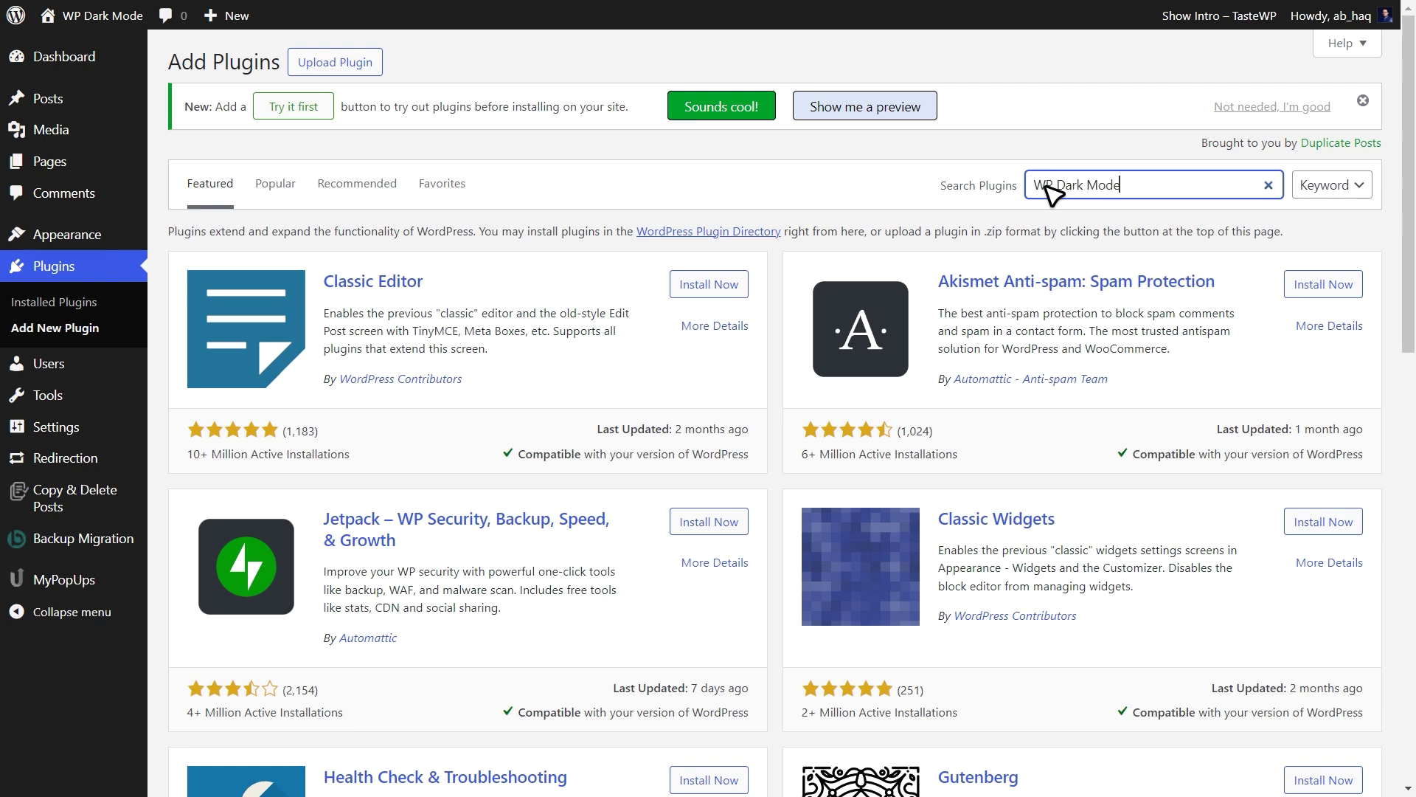
- Install the first WP Dark Mode search result, then activate it
click(711, 220)
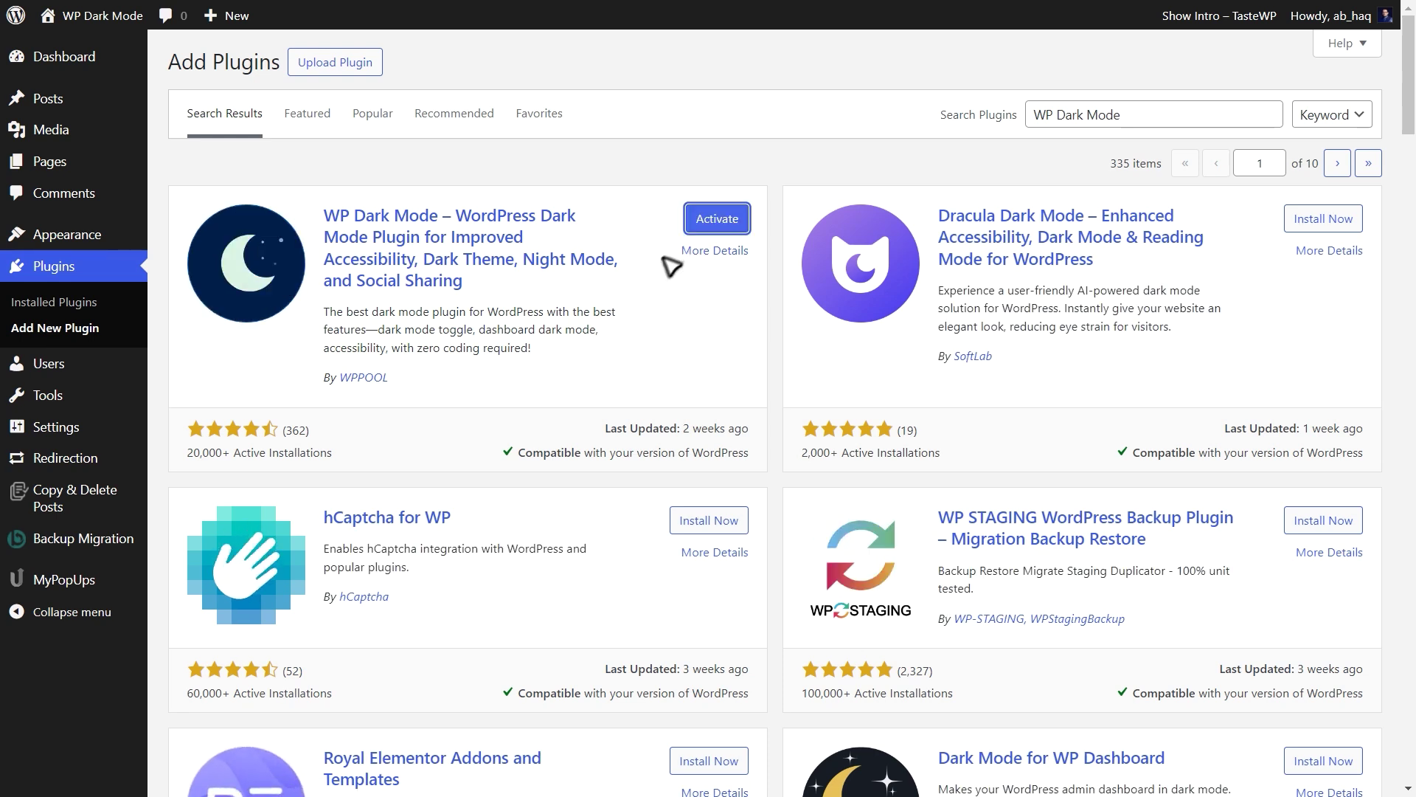
click(712, 217)
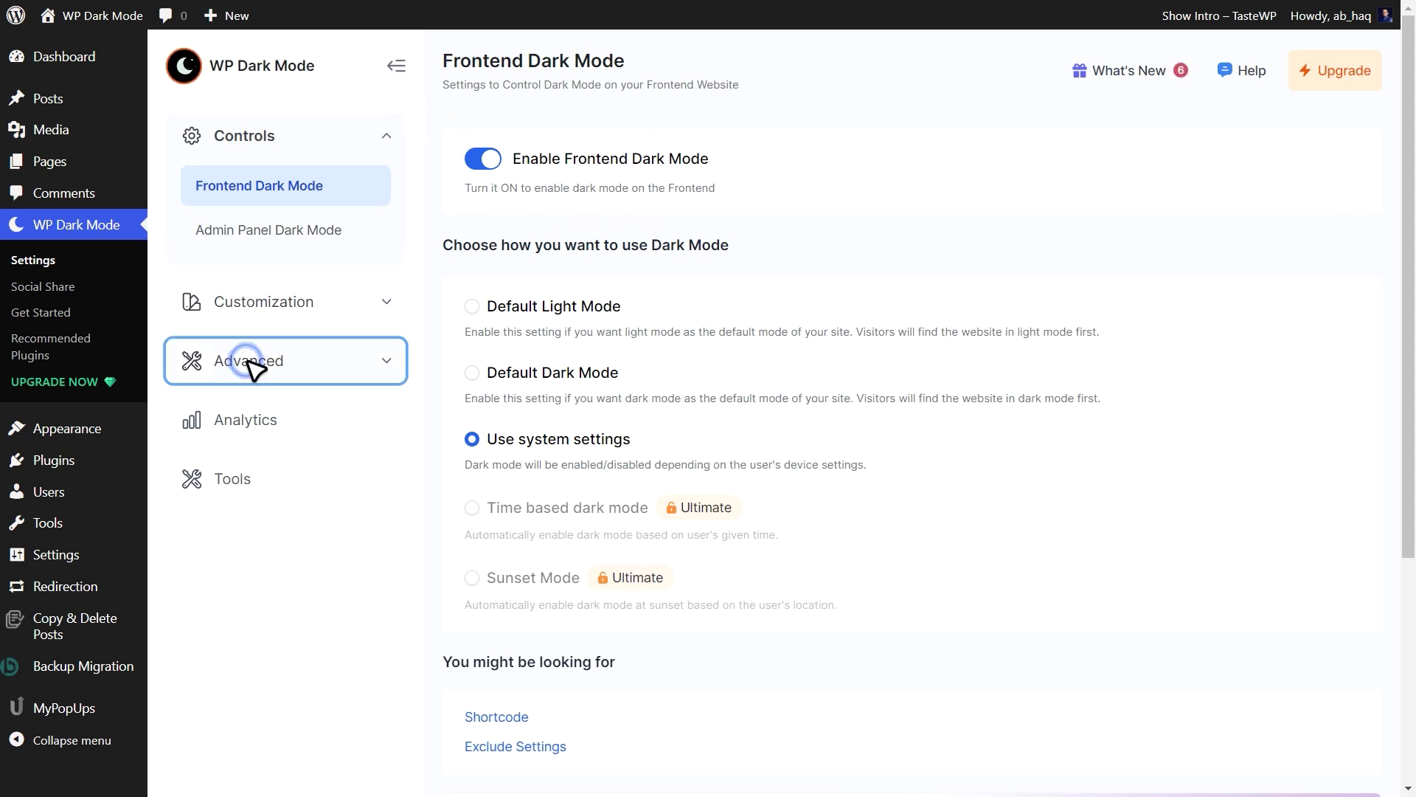
- Under Customization > Switch Settings, pick the black toggle-with-moon floating switch and save
click(319, 299)
click(262, 355)
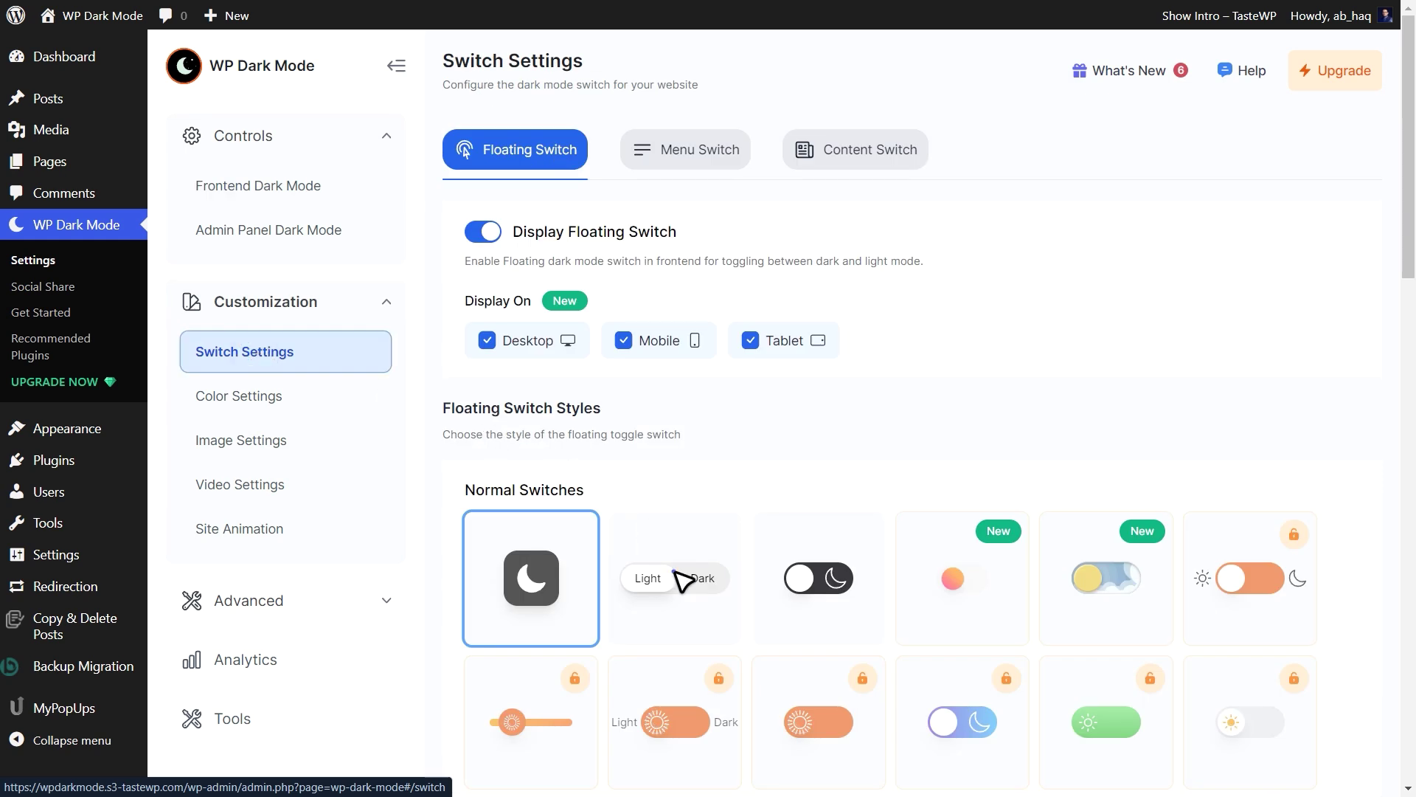
click(816, 577)
click(679, 576)
click(563, 578)
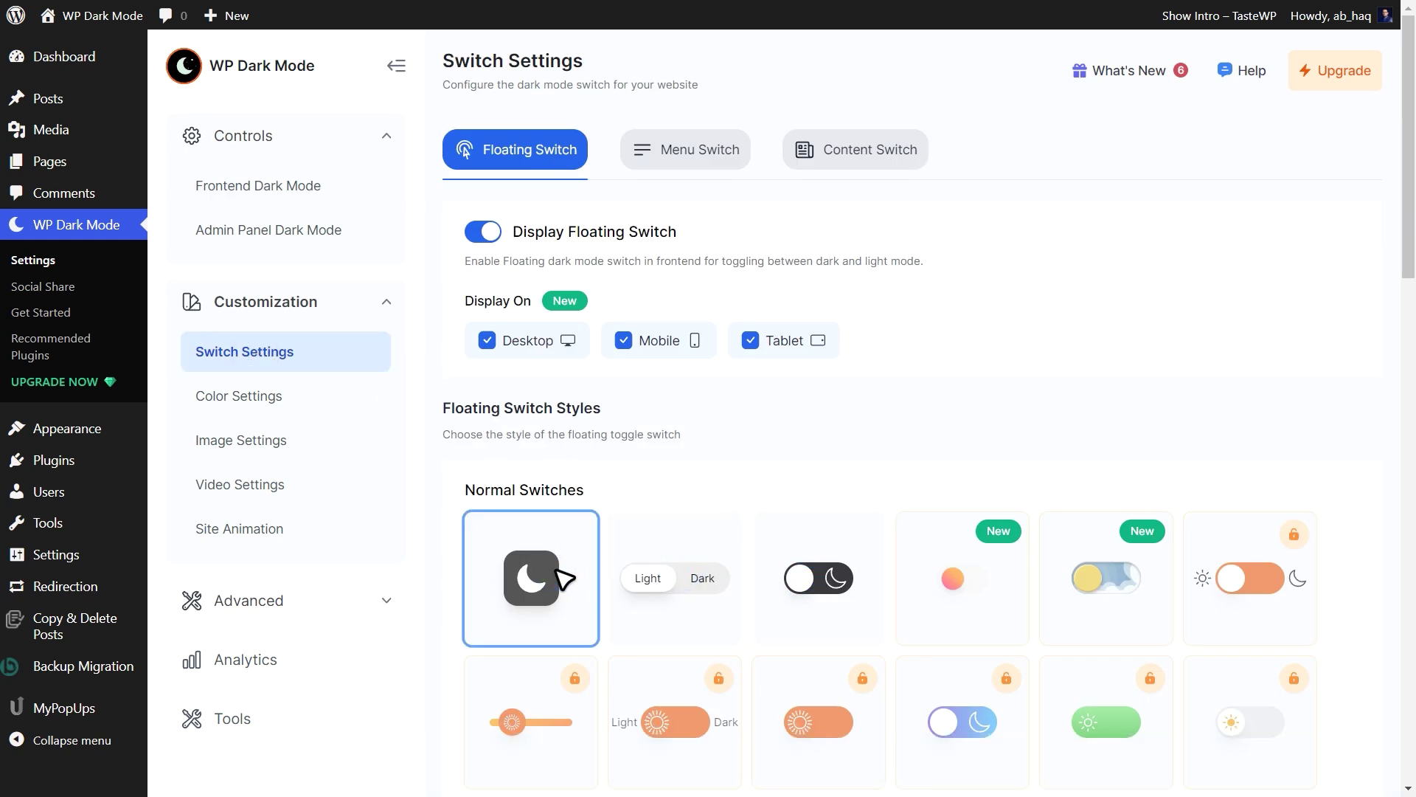
click(653, 580)
click(836, 586)
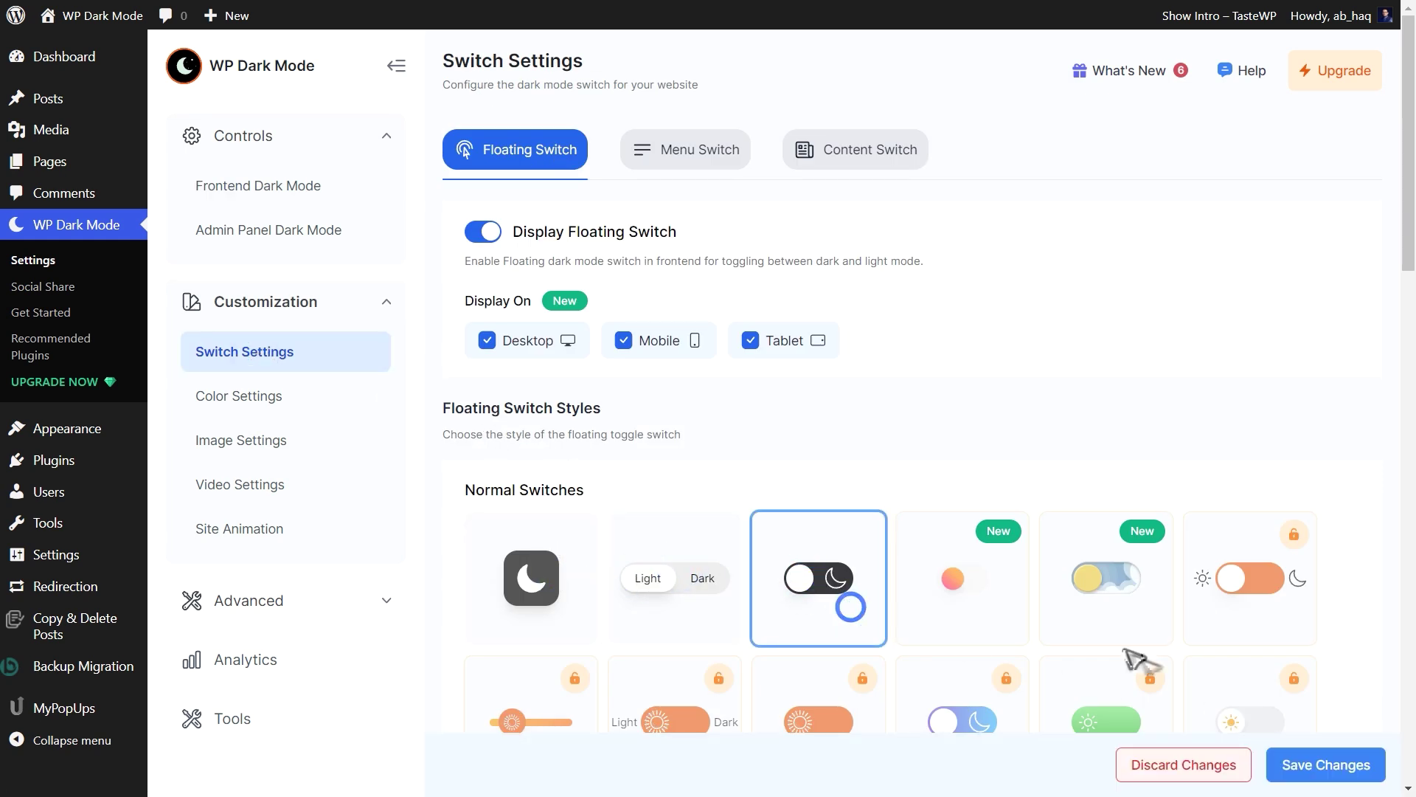
click(1339, 768)
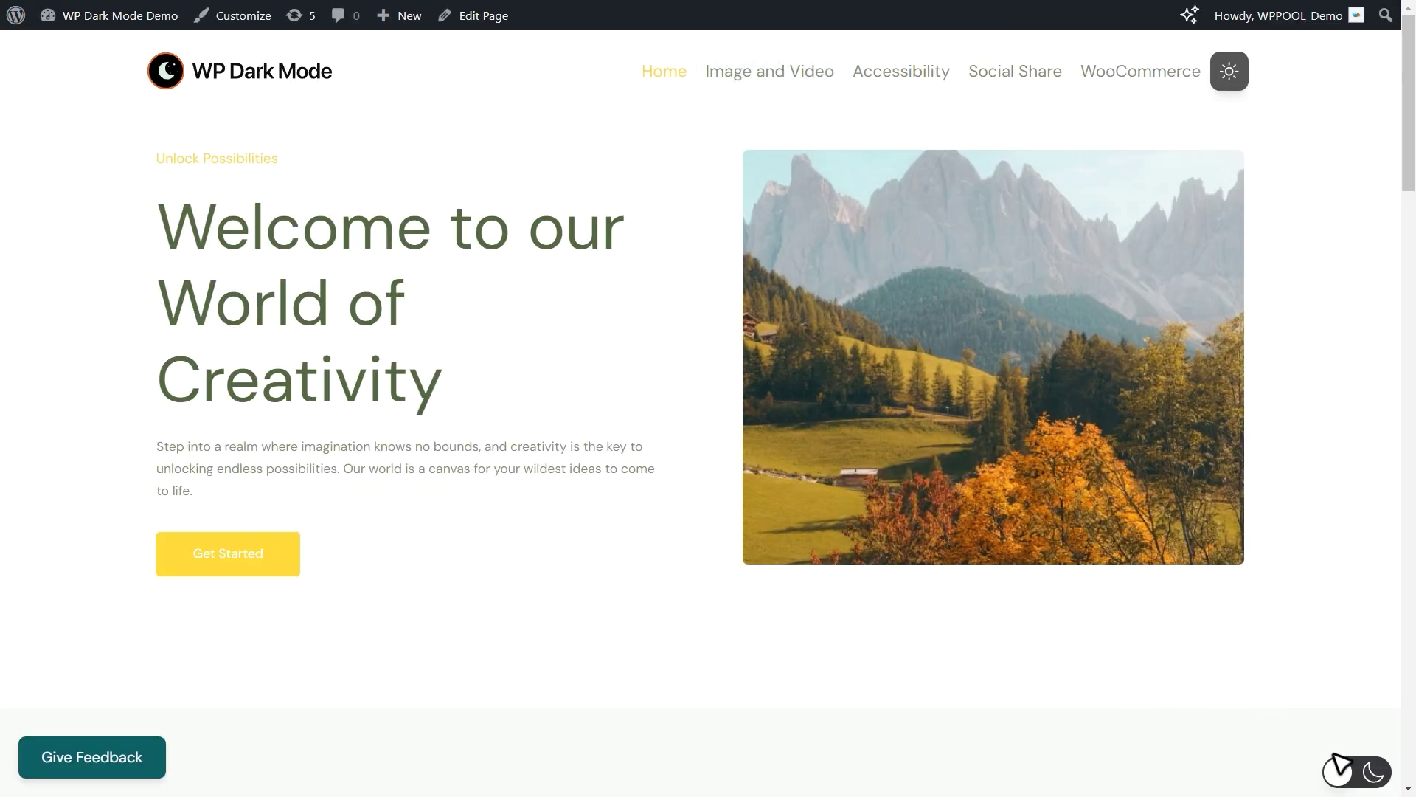
- Turn the demo site's front end dark using the new floating switch
click(1341, 772)
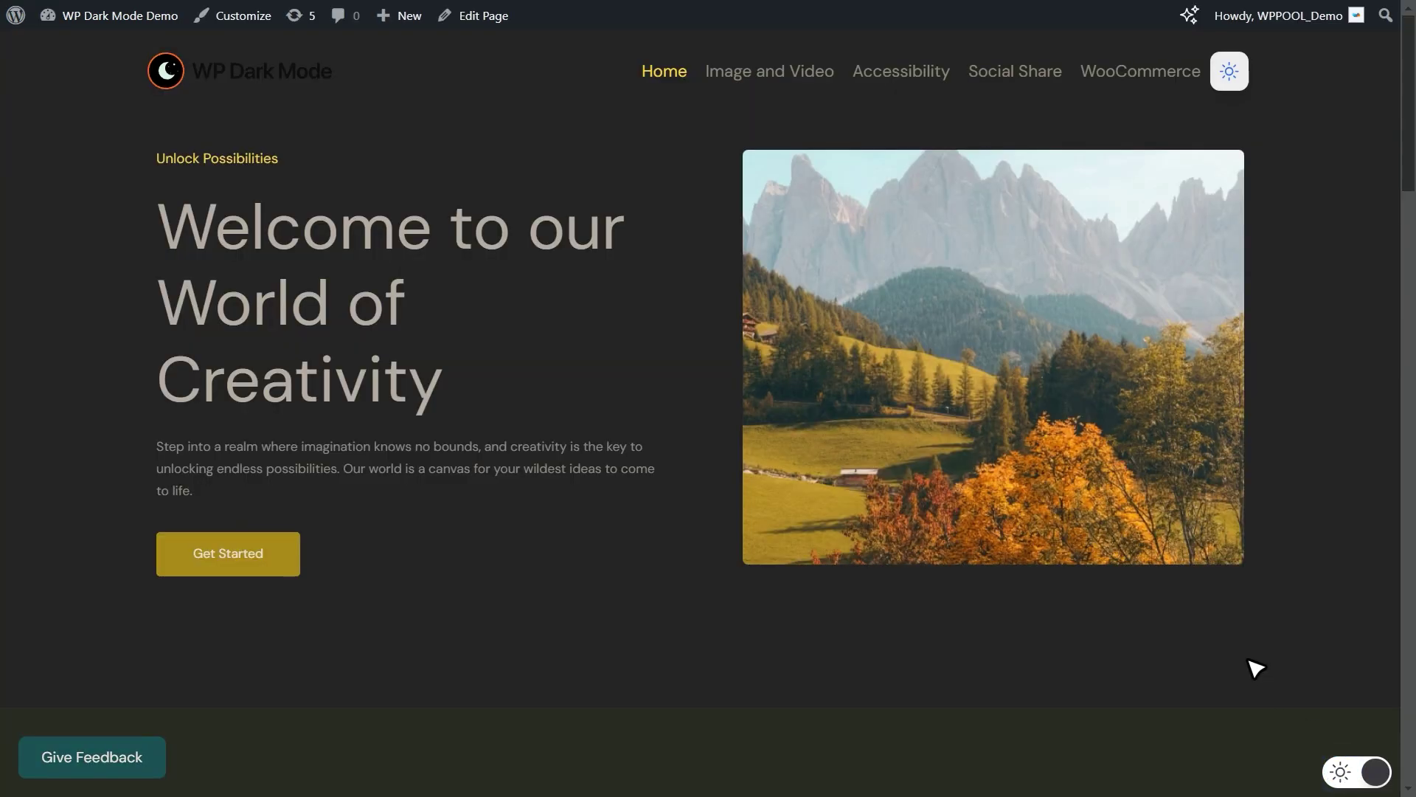
scroll(1254, 669, down, 1)
scroll(1254, 669, down, 2)
scroll(1254, 669, down, 1)
scroll(1253, 669, down, 3)
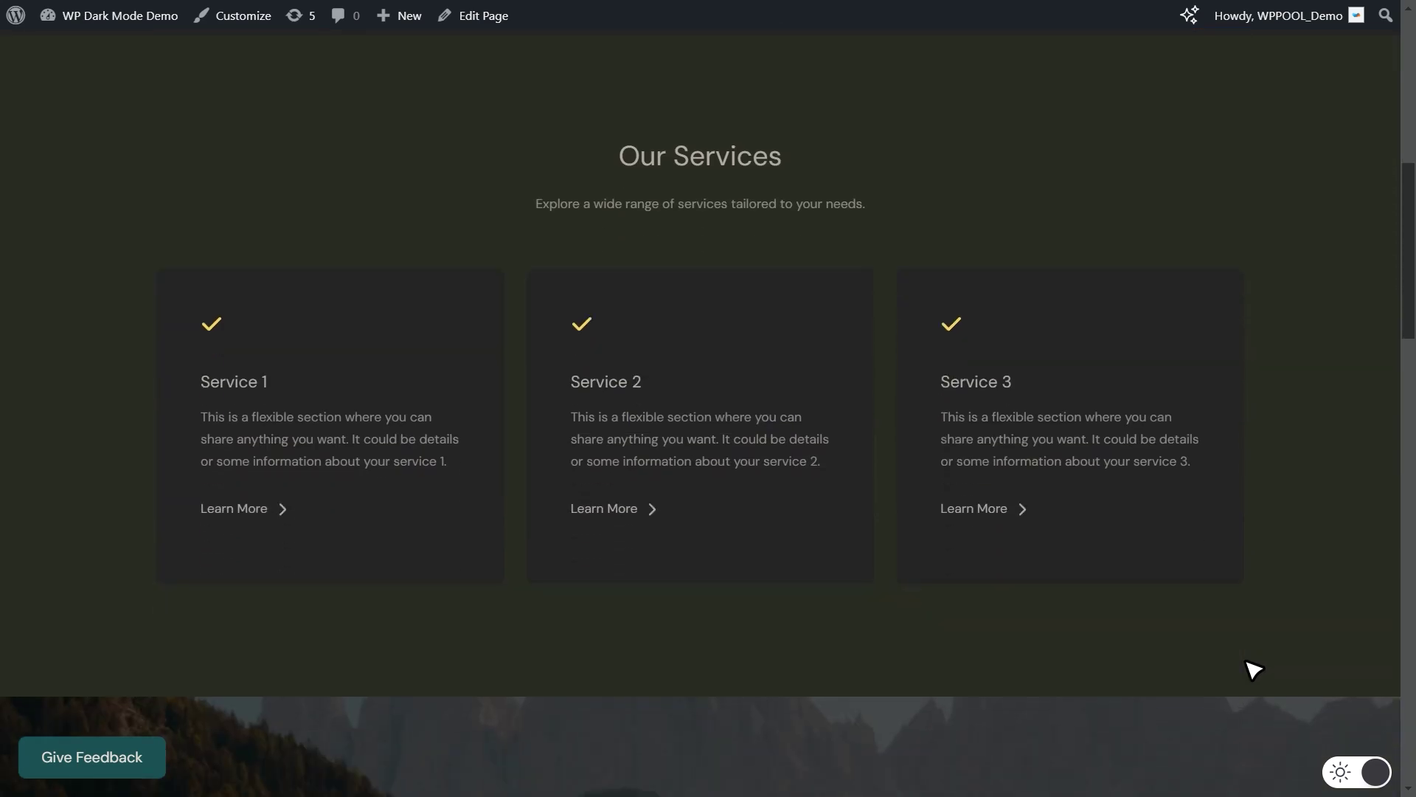
scroll(1254, 668, down, 1)
scroll(1253, 669, down, 3)
scroll(1253, 668, down, 2)
scroll(1254, 669, down, 2)
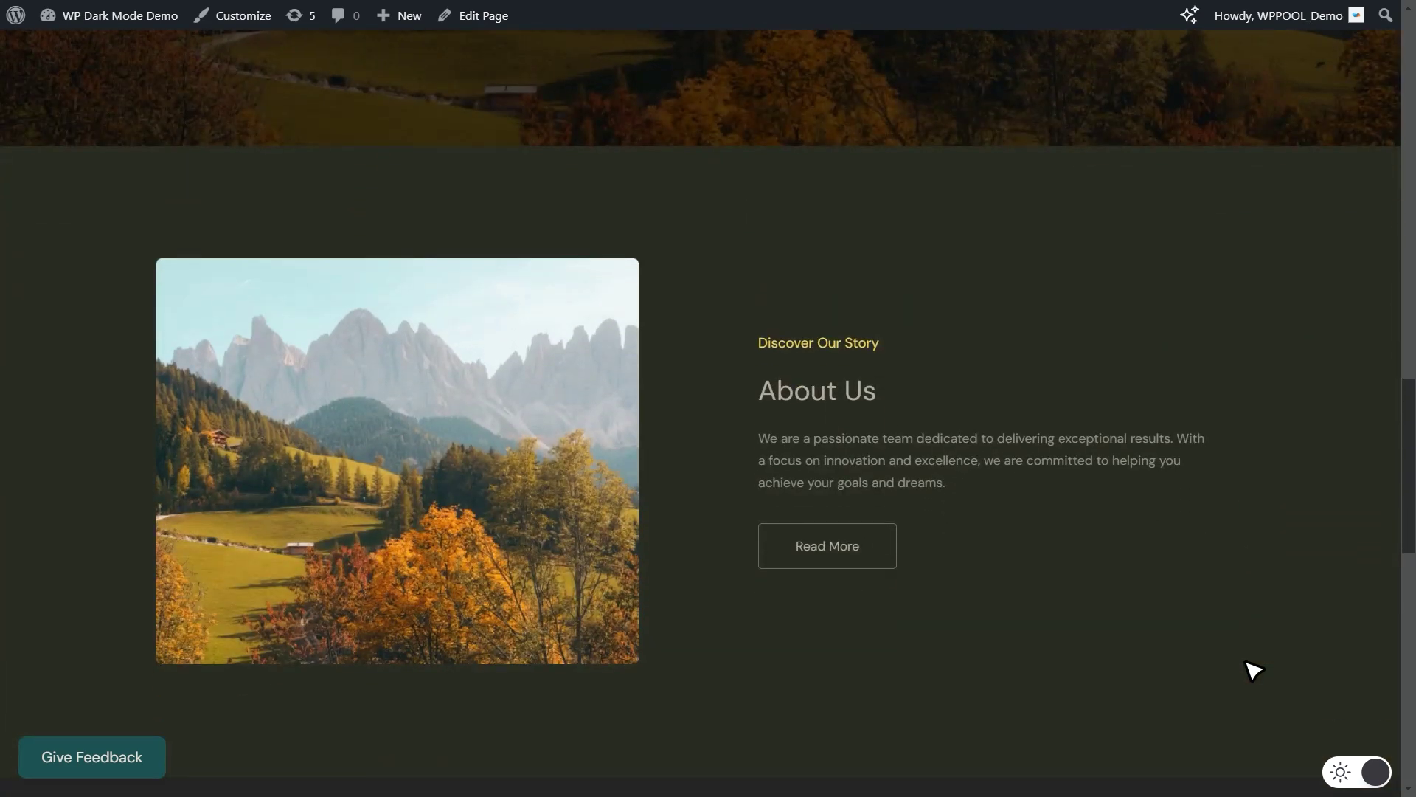
scroll(1254, 668, down, 1)
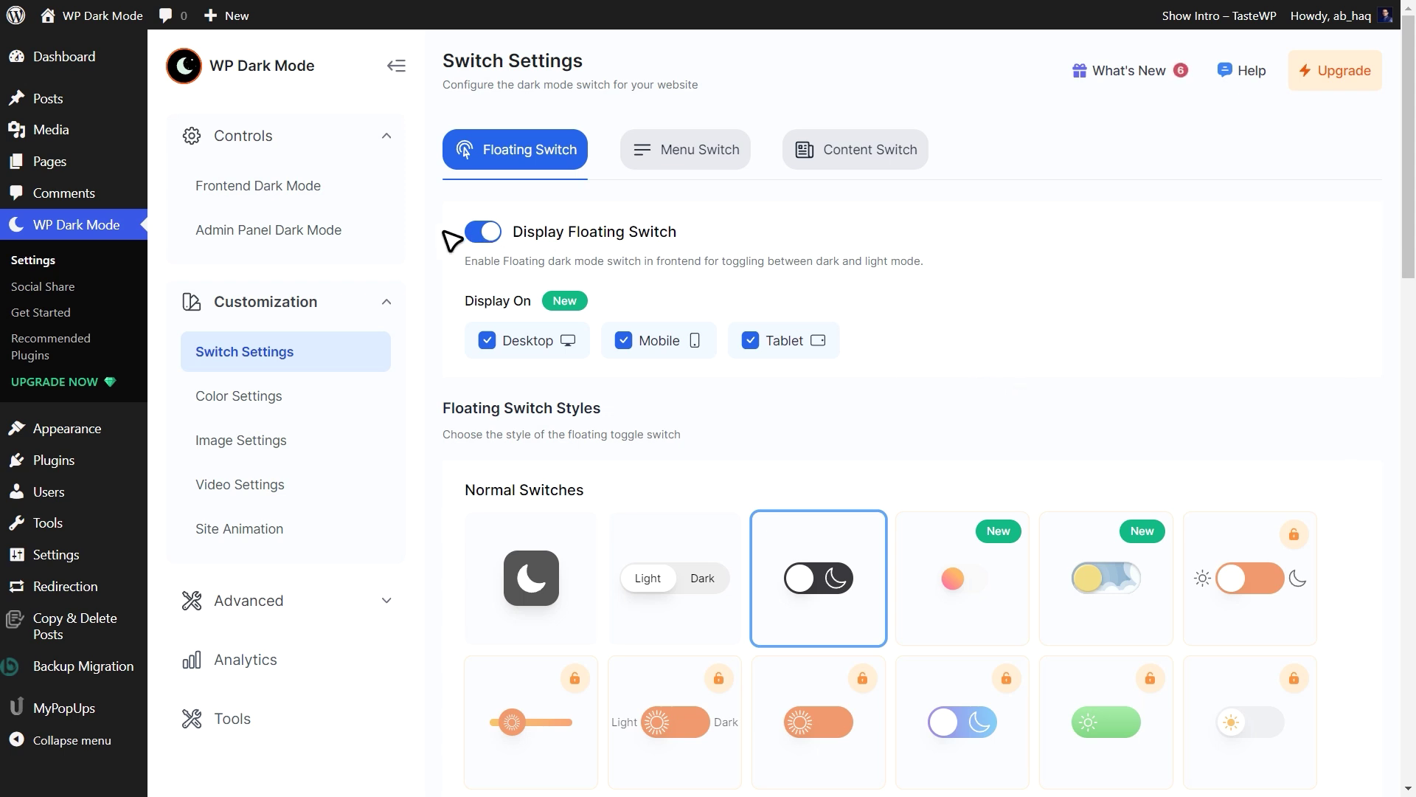
- Turn on Enable Admin Dashboard Dark Mode under Admin Panel Dark Mode and save
click(263, 234)
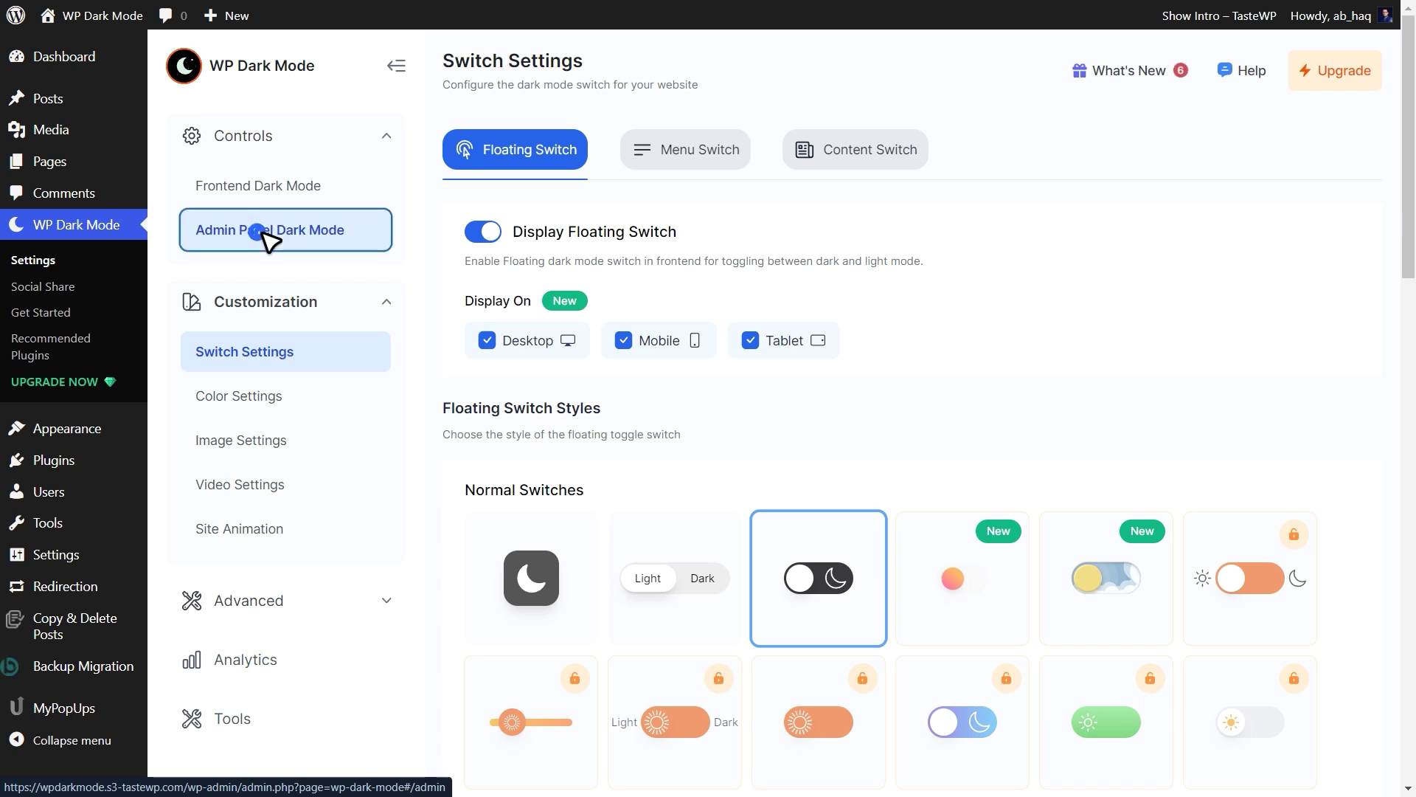
click(482, 160)
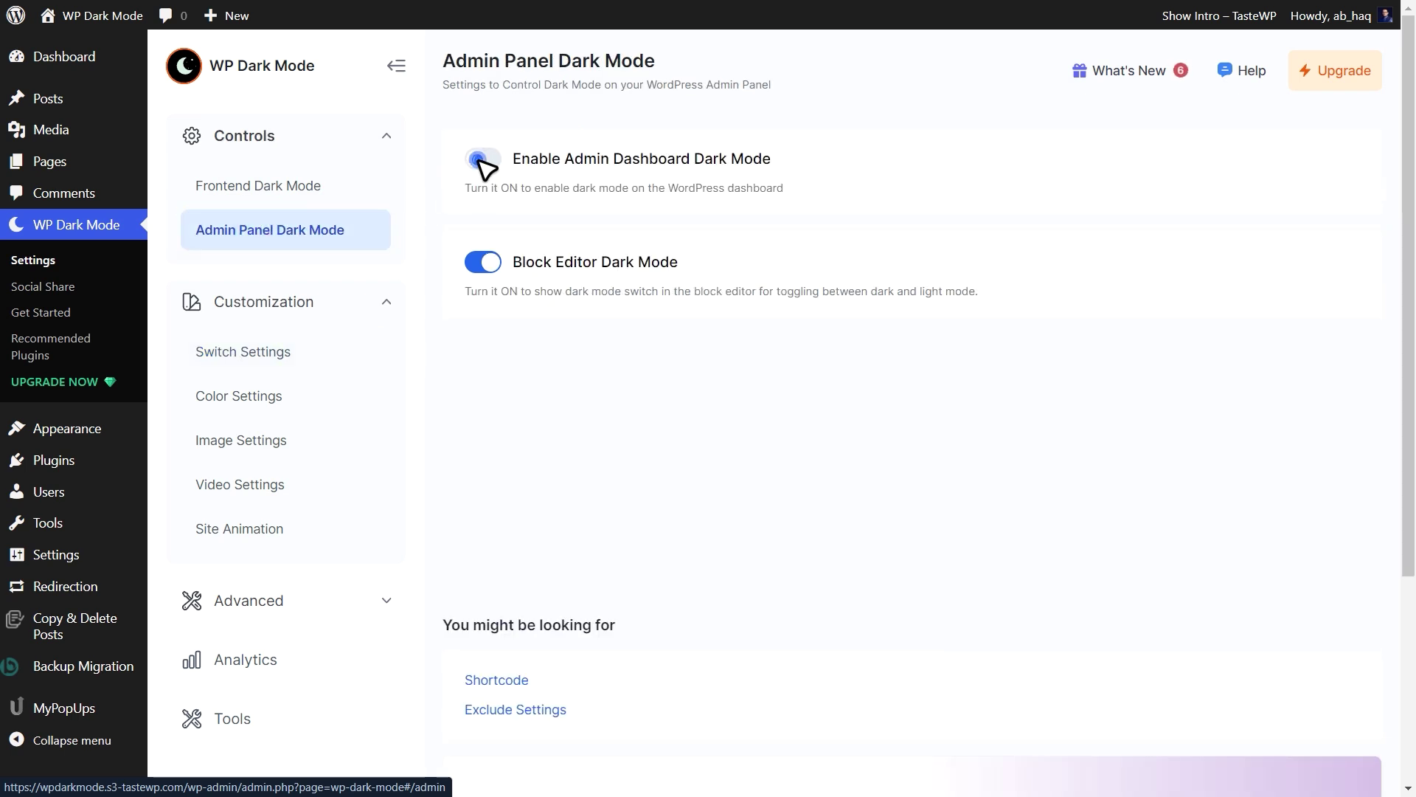
click(1308, 767)
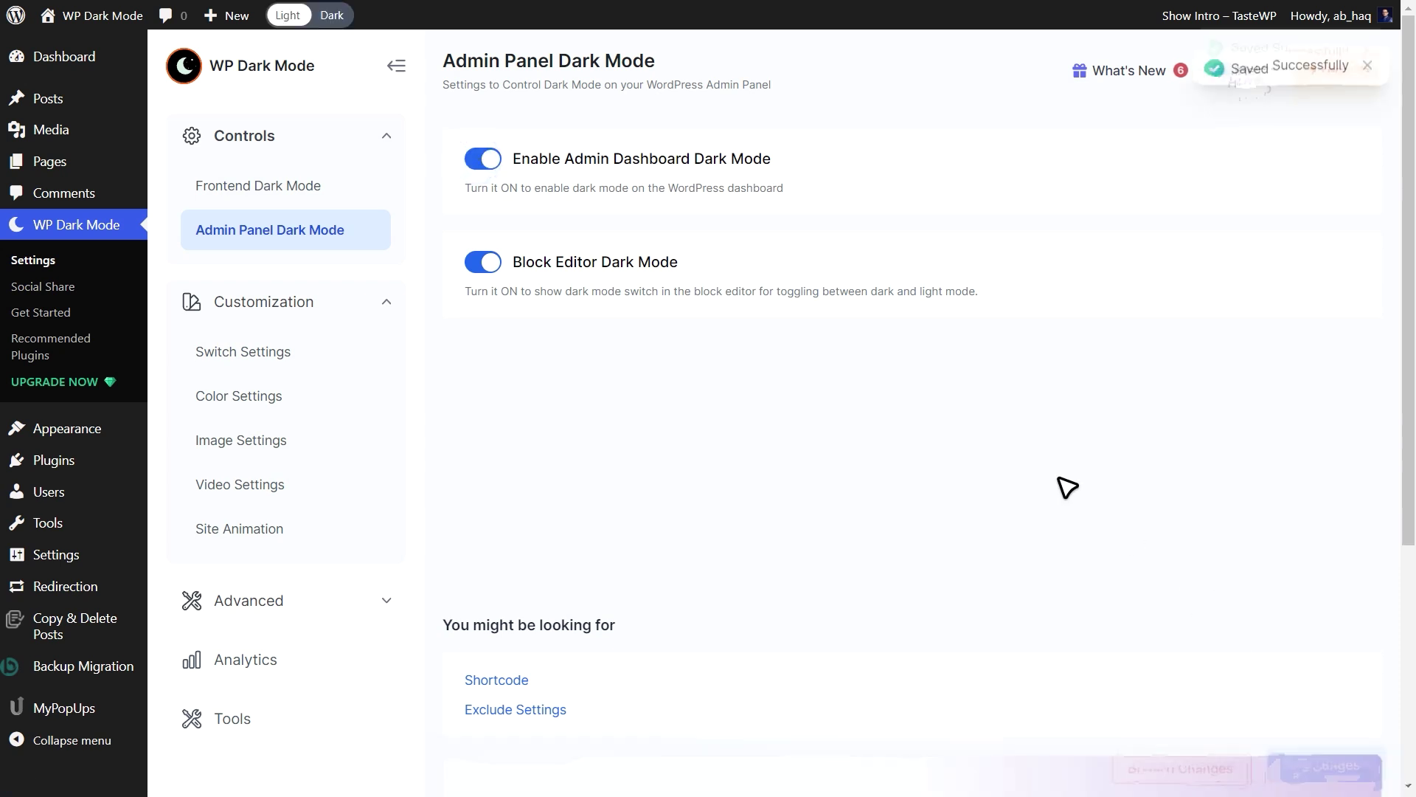
- Switch the admin area to the dark theme with the admin-bar toggle
click(308, 24)
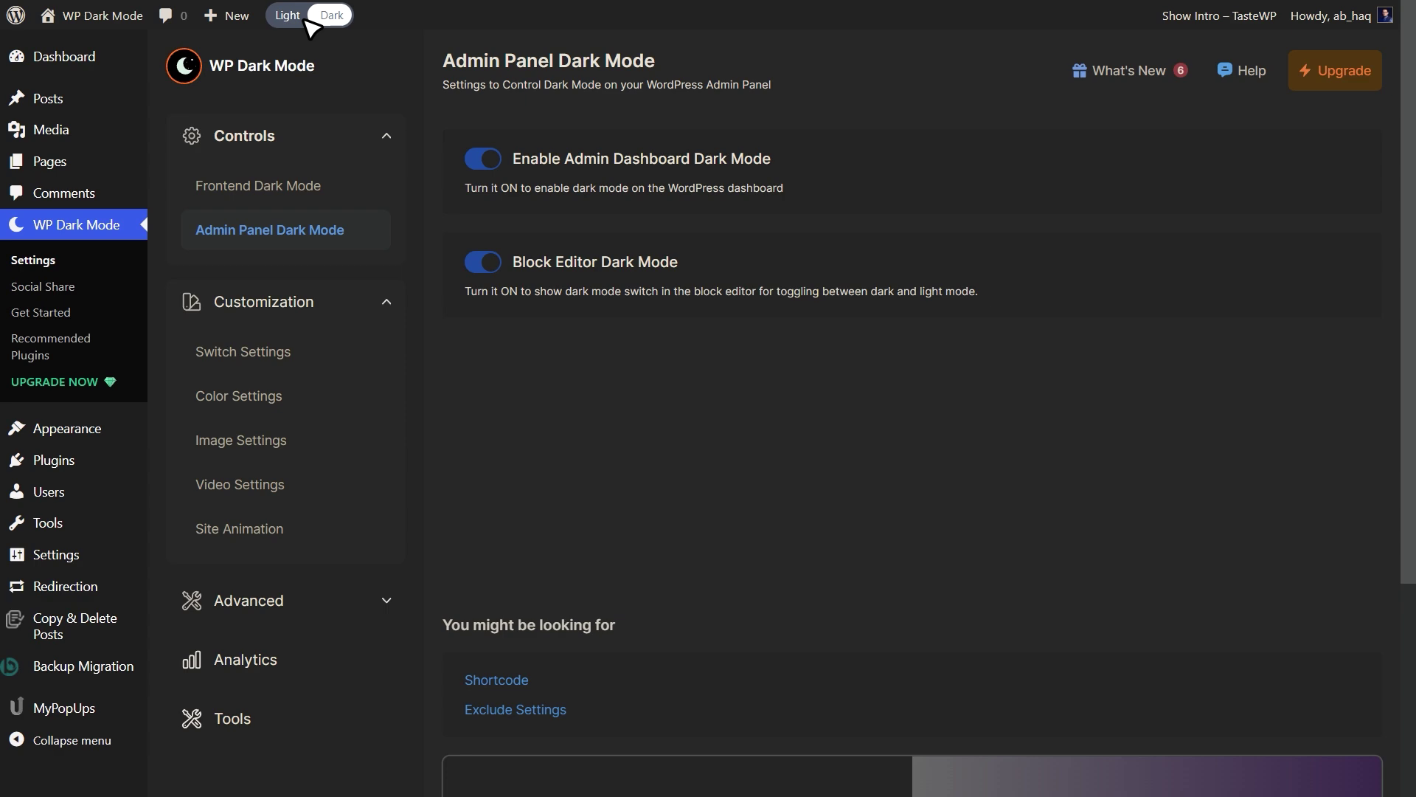
click(309, 18)
mouse_move(64, 57)
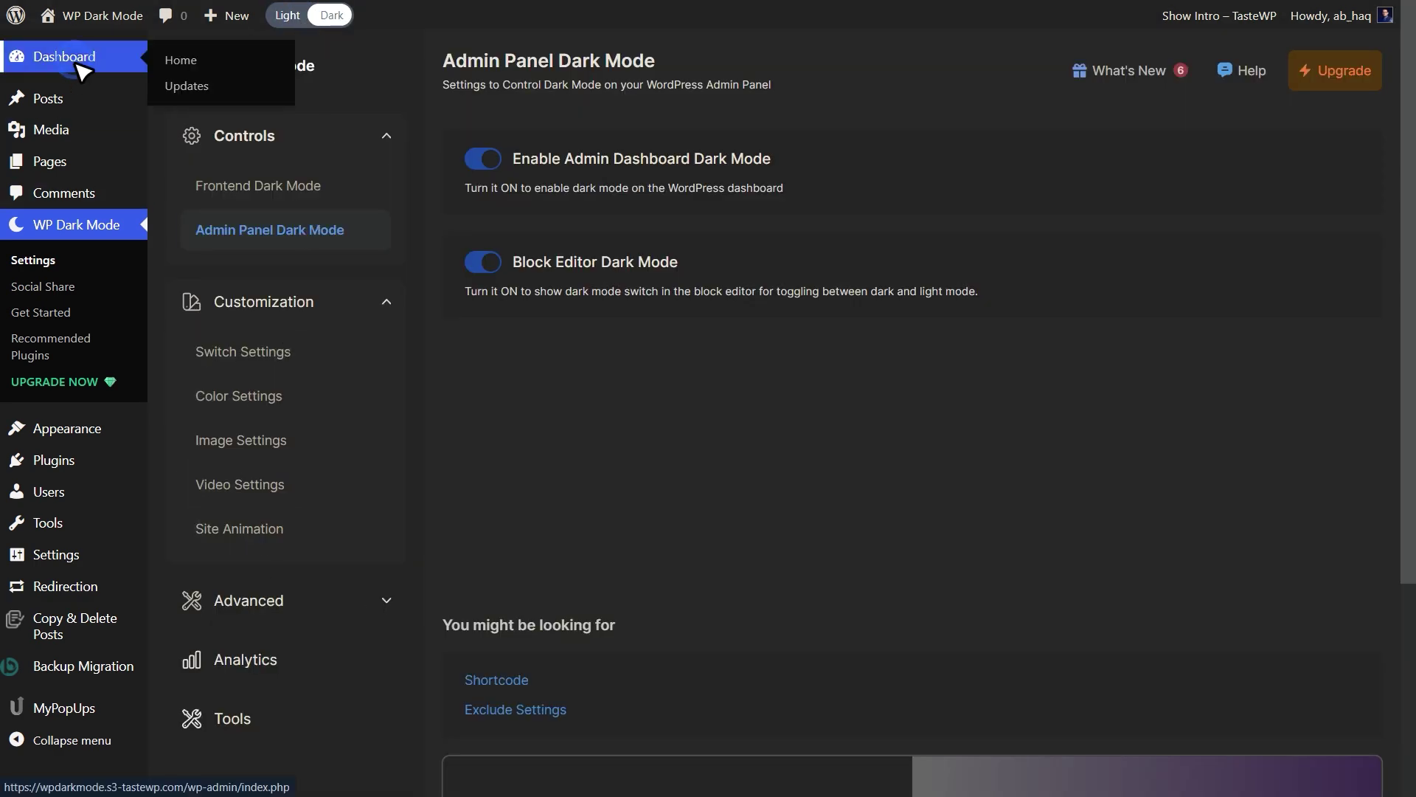
click(78, 64)
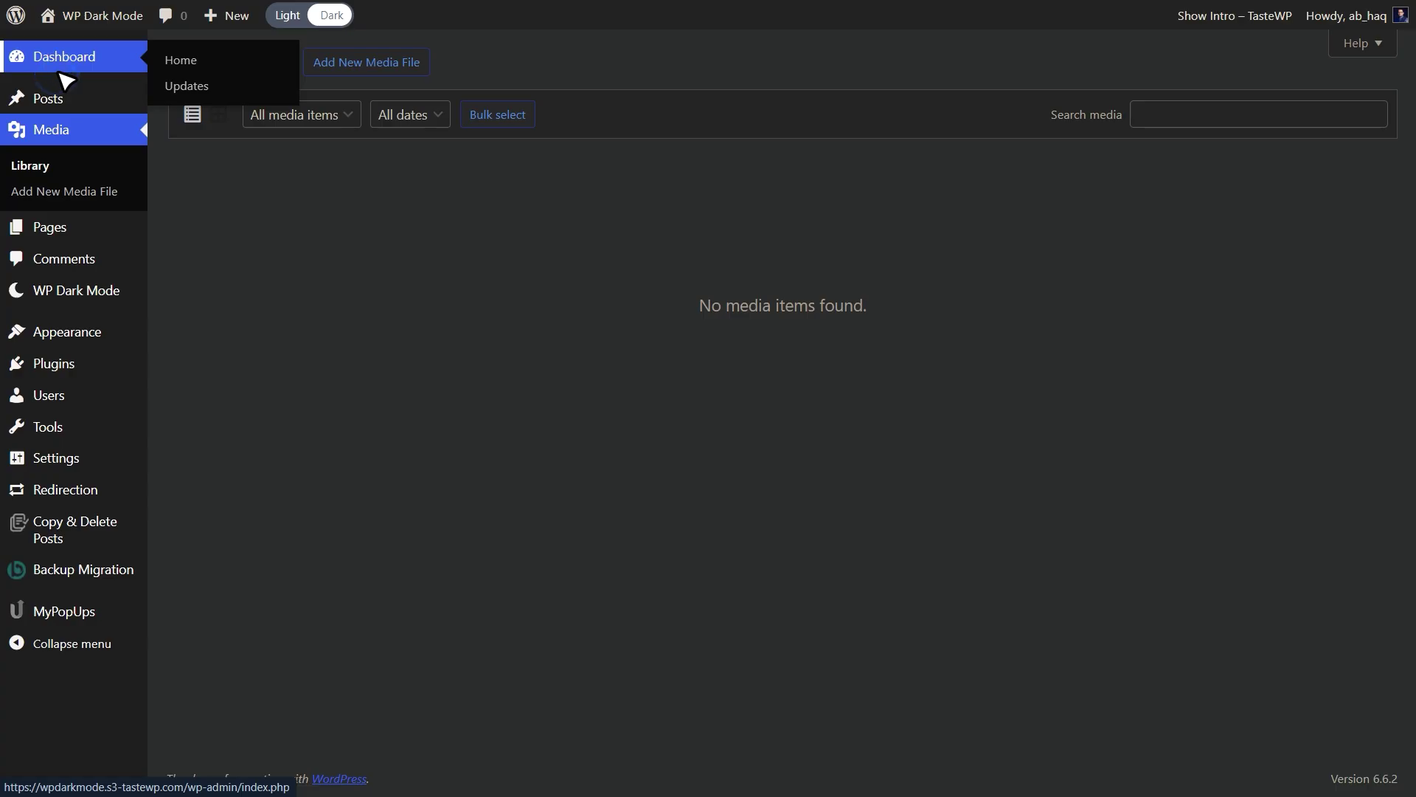
- Show the admin Dashboard home rendered in the dark theme
click(64, 79)
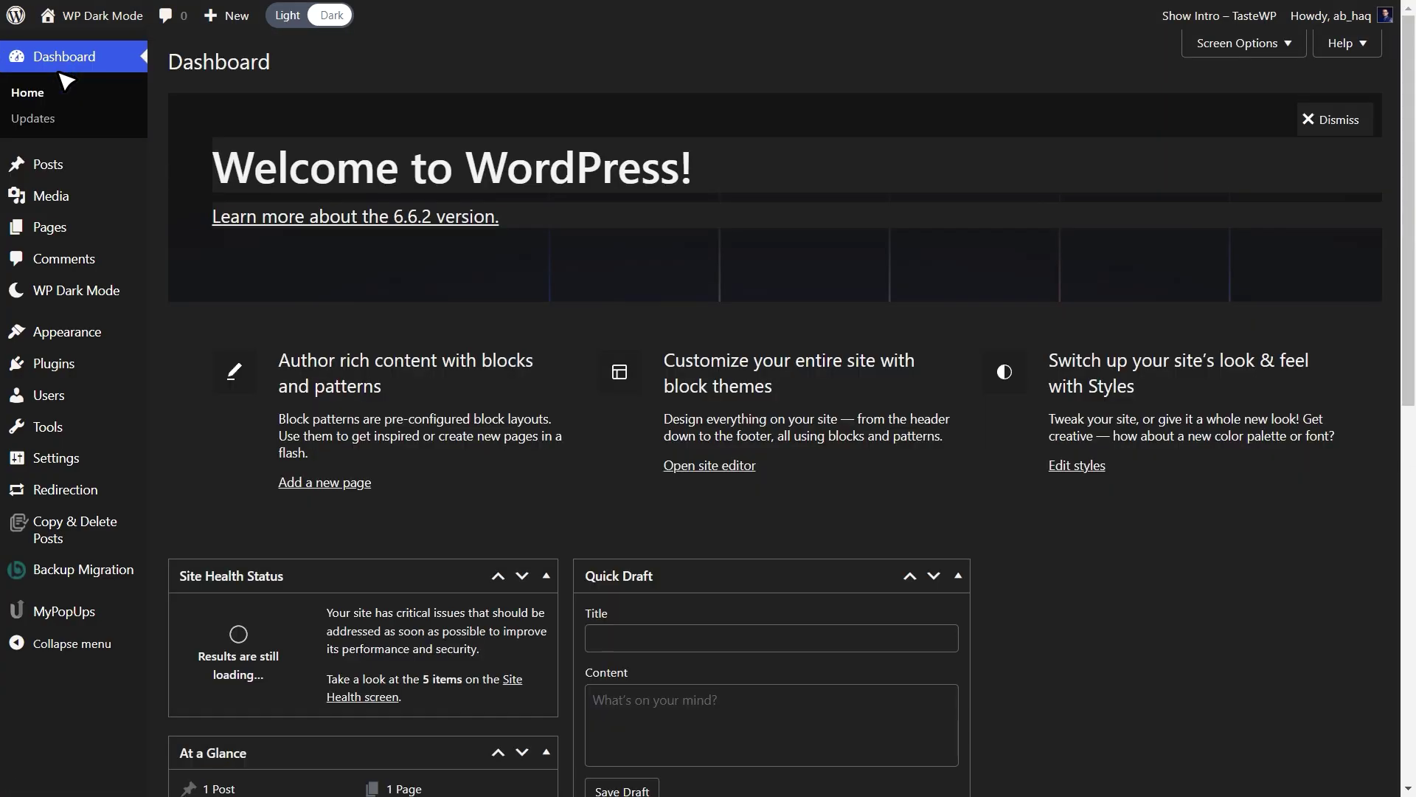